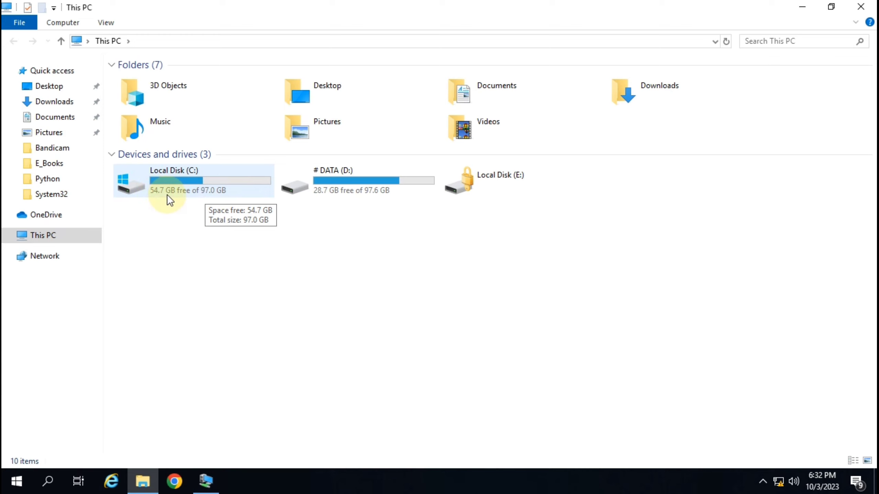
# Examine the files in the kk folder inside Home on Local Disk (C:), then close the folder
pyautogui.doubleClick(191, 194)
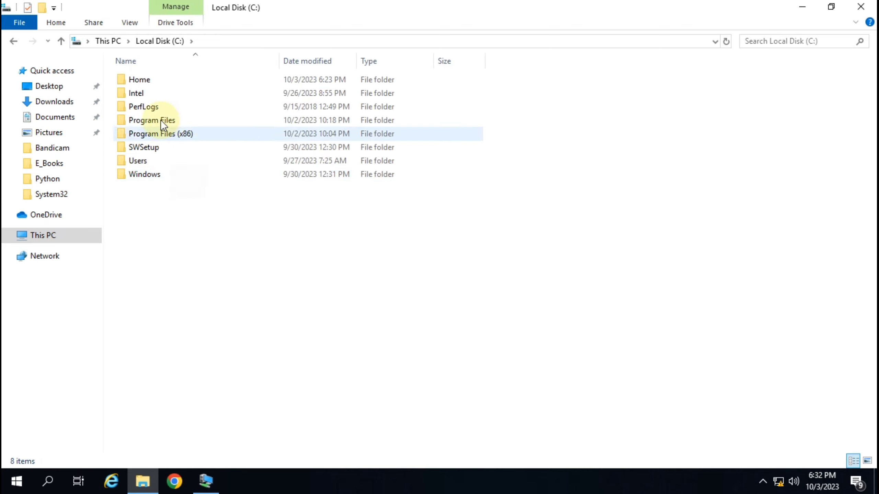
pyautogui.doubleClick(154, 83)
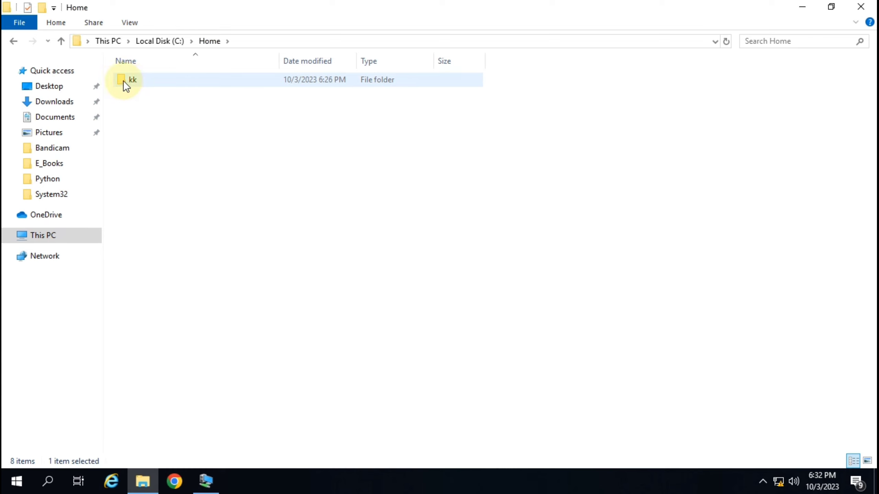
pyautogui.moveTo(146, 83)
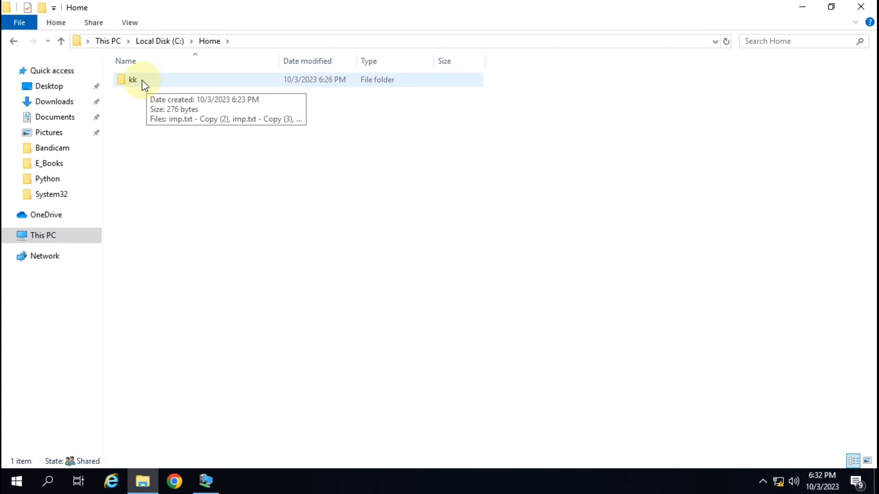
pyautogui.doubleClick(143, 82)
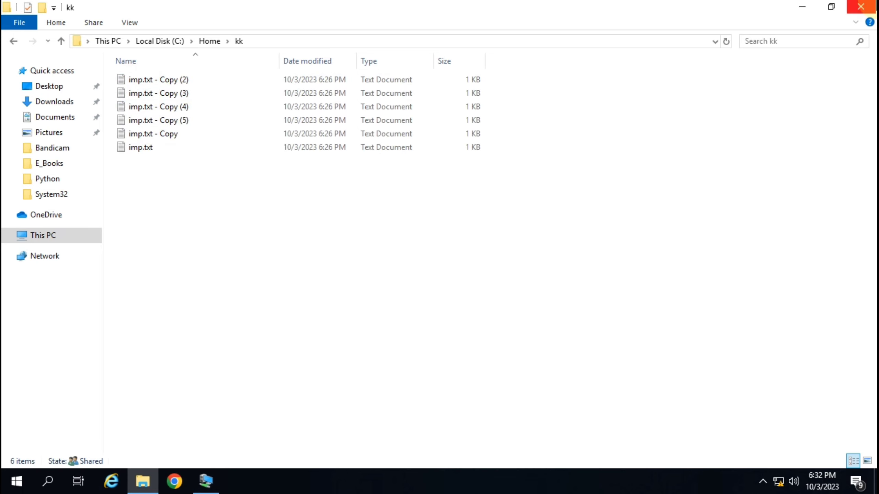
pyautogui.click(865, 7)
pyautogui.rightClick(301, 120)
pyautogui.click(335, 154)
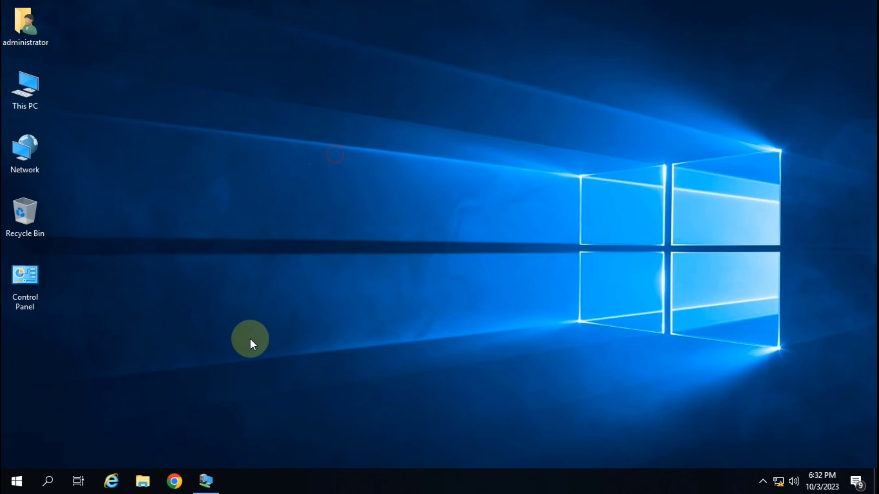
# Switch to the Server-2019 virtual machine, show This PC in the Details layout, and check the mapped kk network drive's size
pyautogui.click(216, 473)
pyautogui.doubleClick(137, 107)
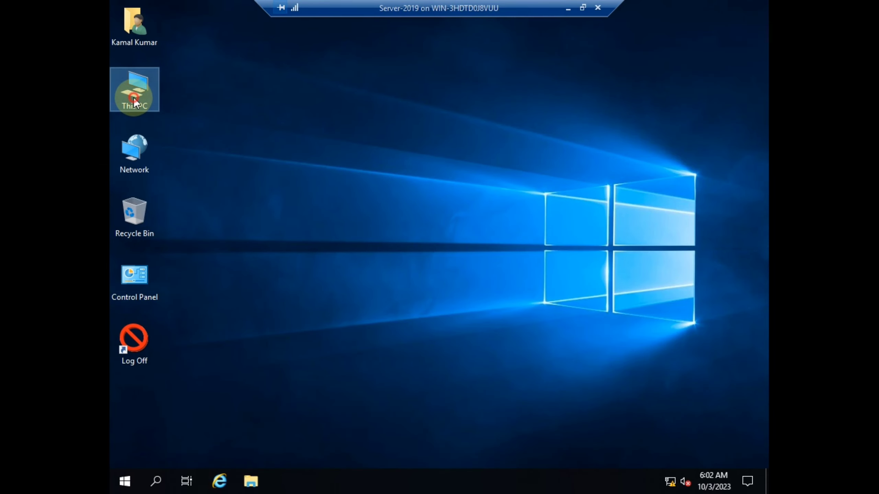
pyautogui.click(282, 333)
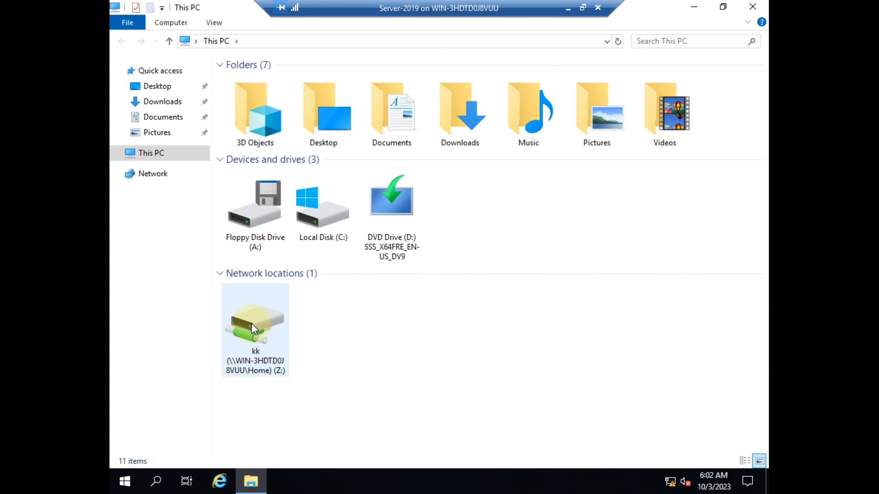
pyautogui.click(209, 22)
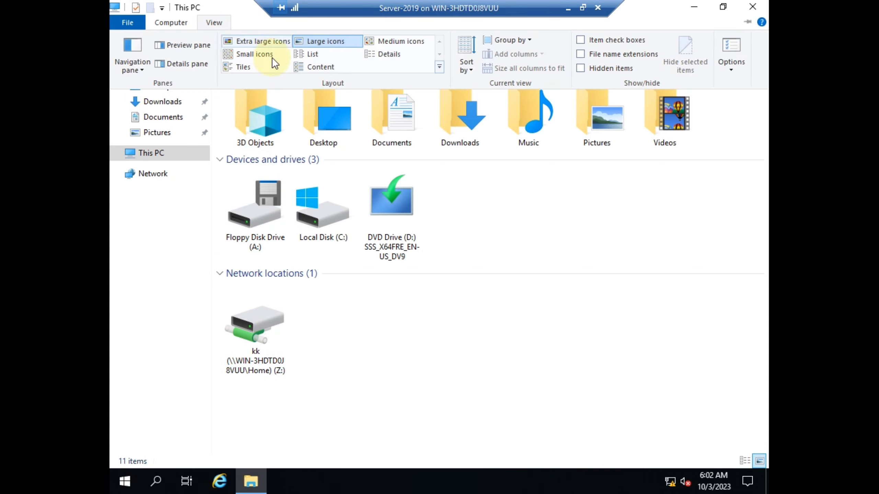
pyautogui.click(372, 54)
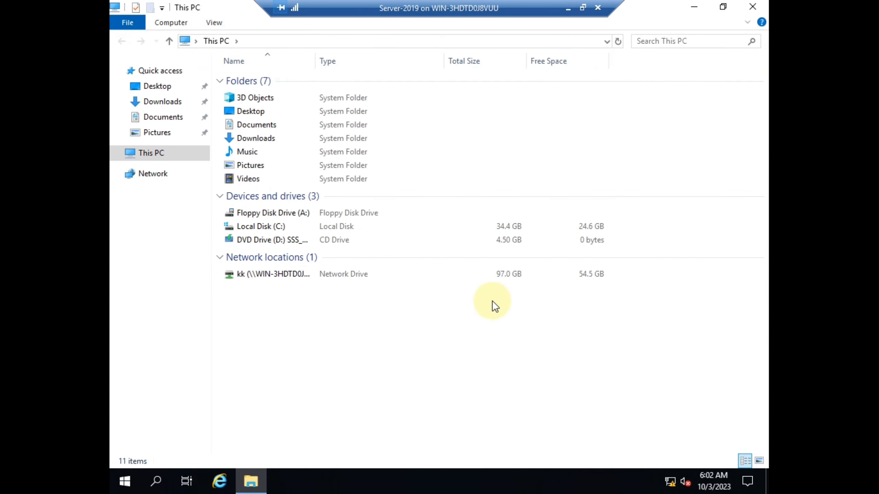
pyautogui.click(317, 275)
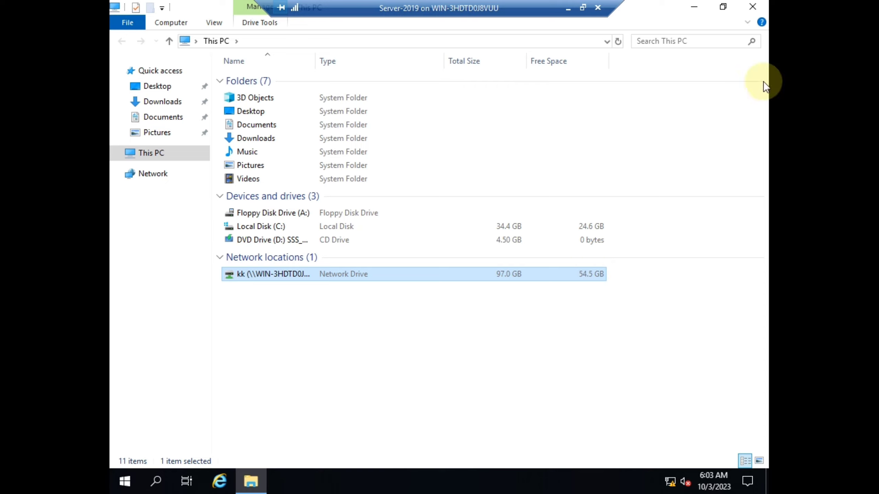
pyautogui.click(695, 8)
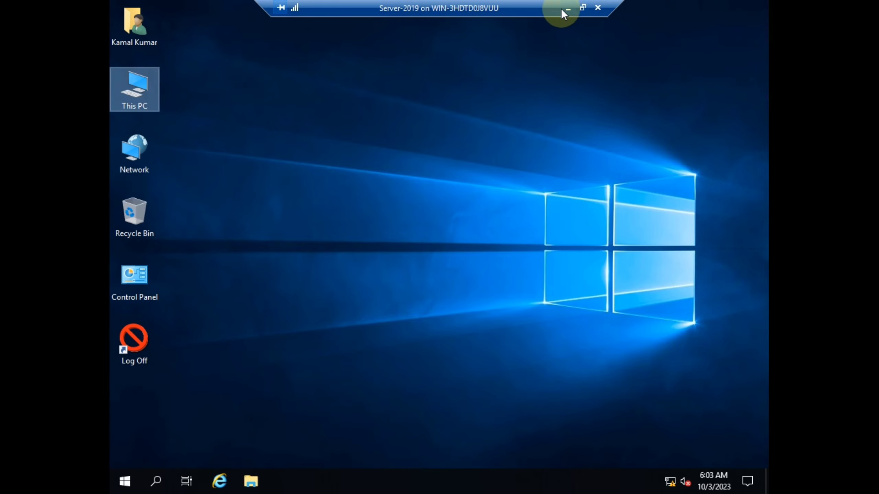
pyautogui.click(569, 9)
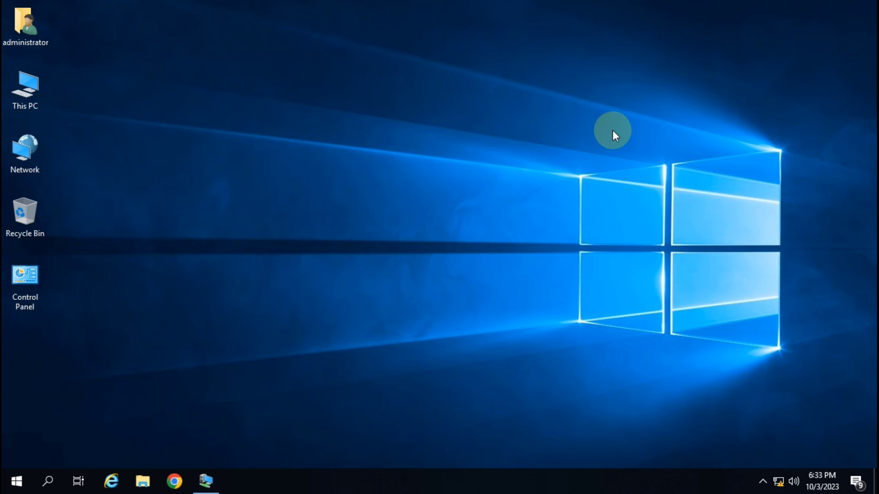
pyautogui.rightClick(375, 147)
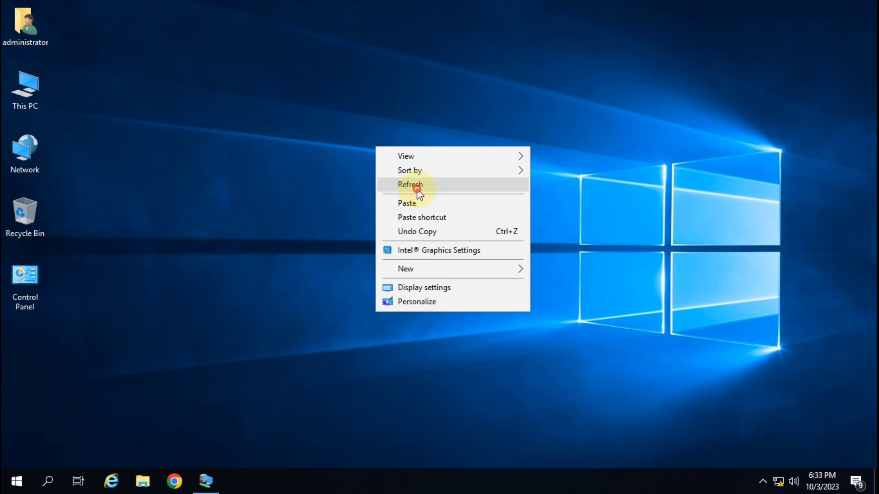
pyautogui.click(417, 187)
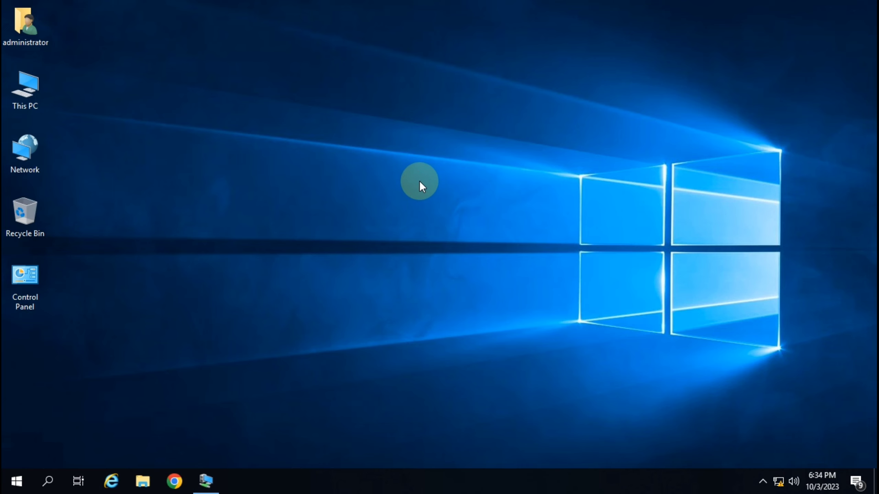
pyautogui.rightClick(398, 144)
pyautogui.click(427, 182)
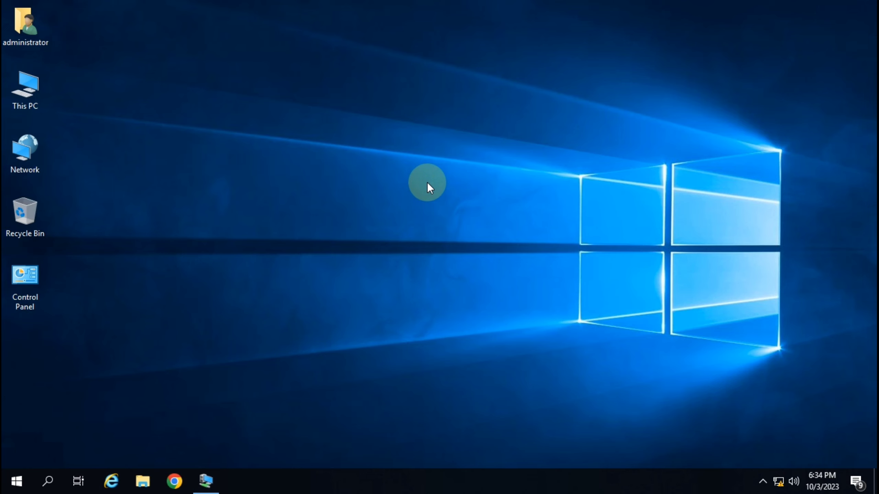
pyautogui.rightClick(399, 116)
pyautogui.click(428, 156)
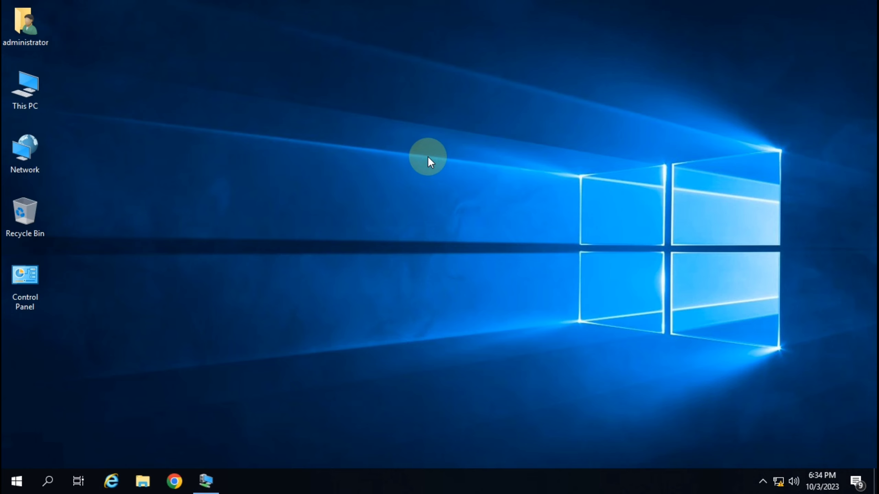
pyautogui.rightClick(448, 130)
pyautogui.click(472, 169)
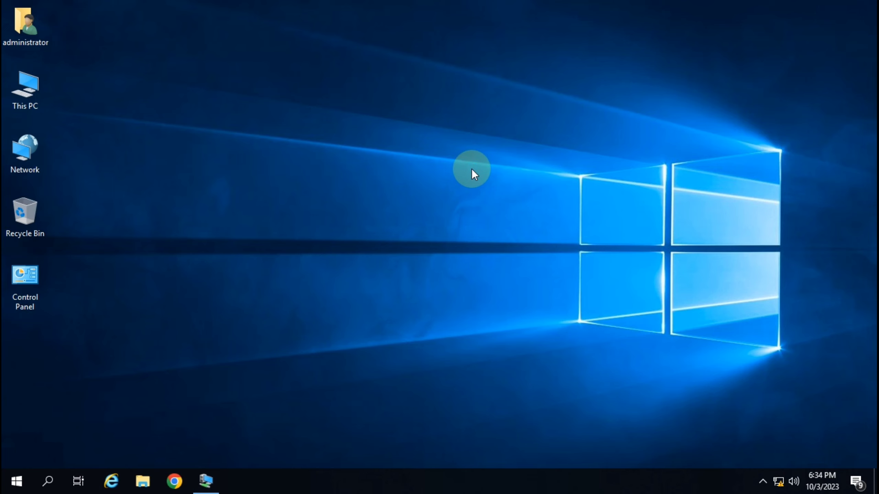
pyautogui.click(45, 94)
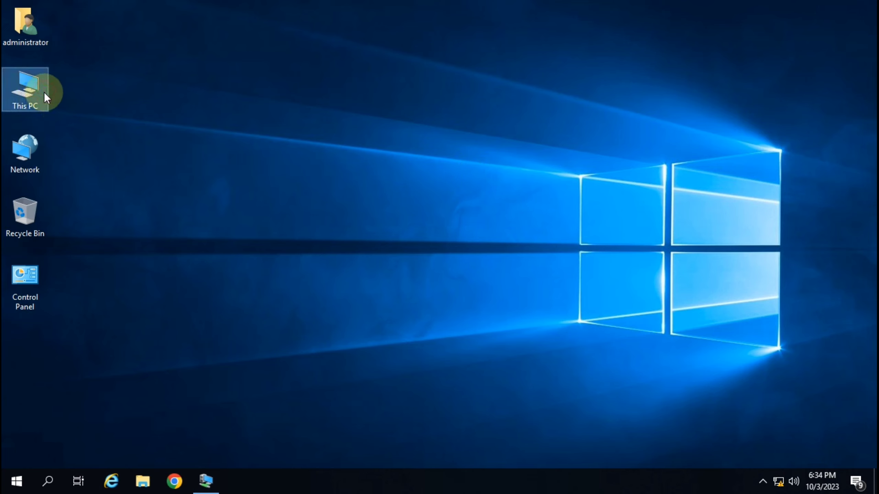
pyautogui.rightClick(255, 64)
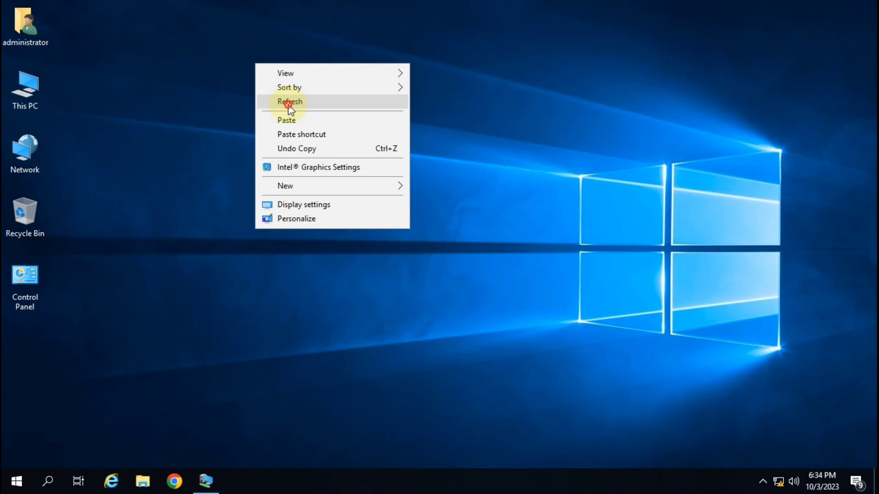
pyautogui.click(289, 103)
# Enable quota management on Local Disk (C:) and deny disk space to users exceeding the quota limit
pyautogui.doubleClick(25, 91)
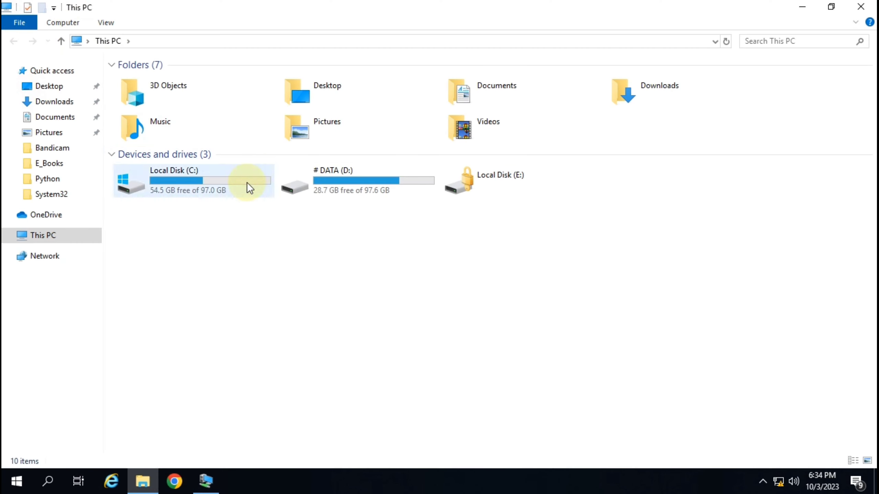
pyautogui.click(194, 192)
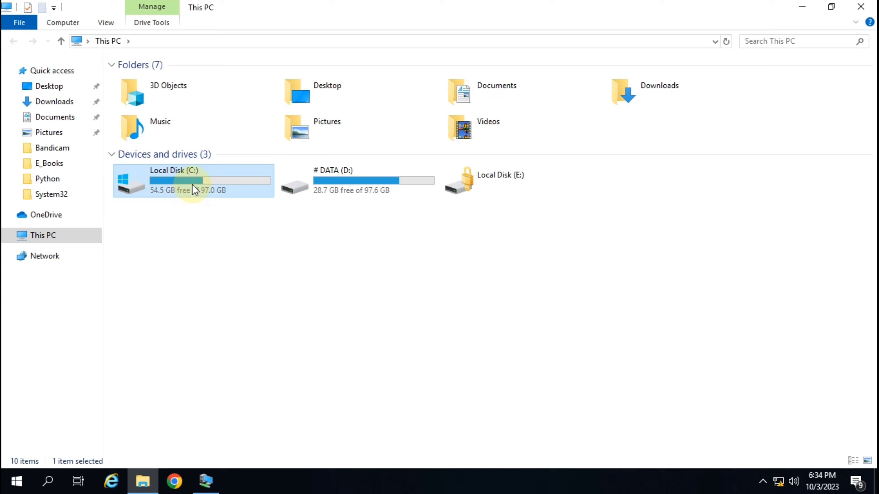
pyautogui.rightClick(192, 185)
pyautogui.click(255, 390)
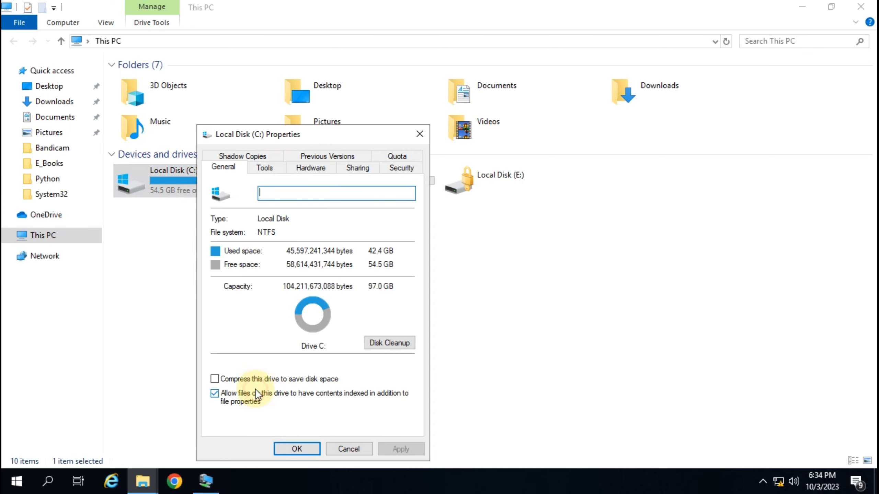
pyautogui.moveTo(361, 131); pyautogui.dragTo(419, 101)
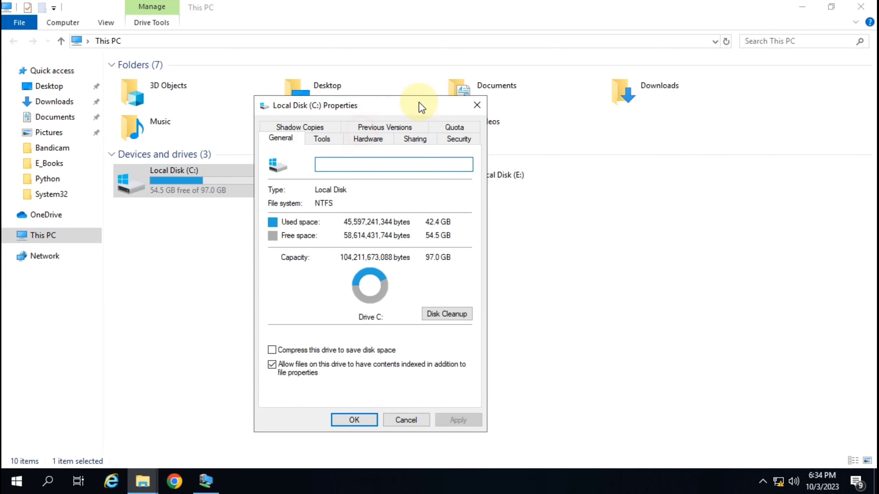
pyautogui.click(455, 126)
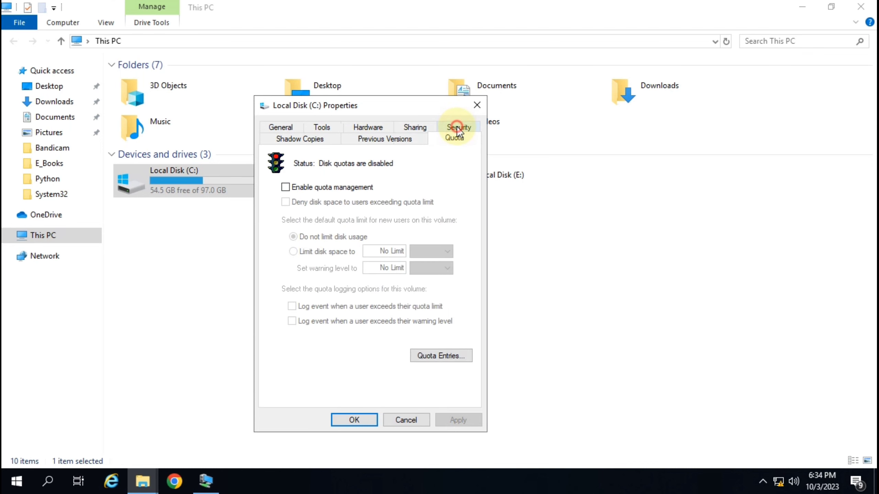
pyautogui.click(314, 186)
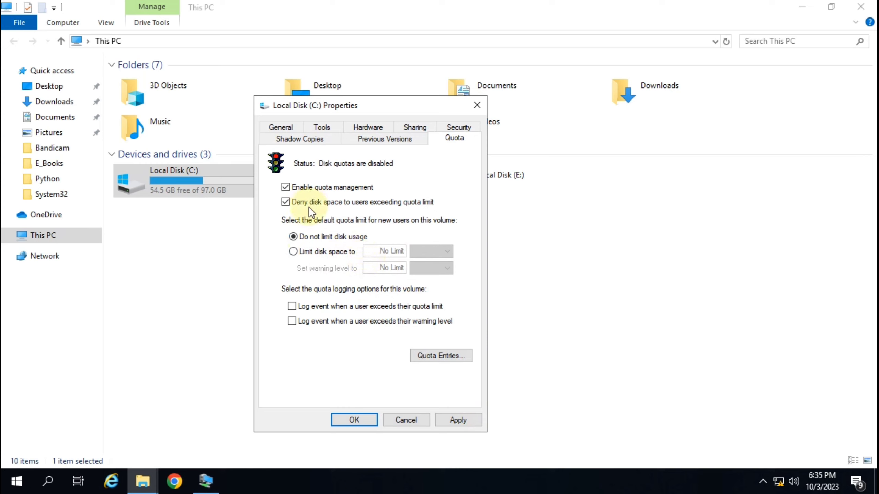
# Start a new quota entry on drive C: for the regular itadda.net domain user, found with the advanced user search
pyautogui.click(455, 356)
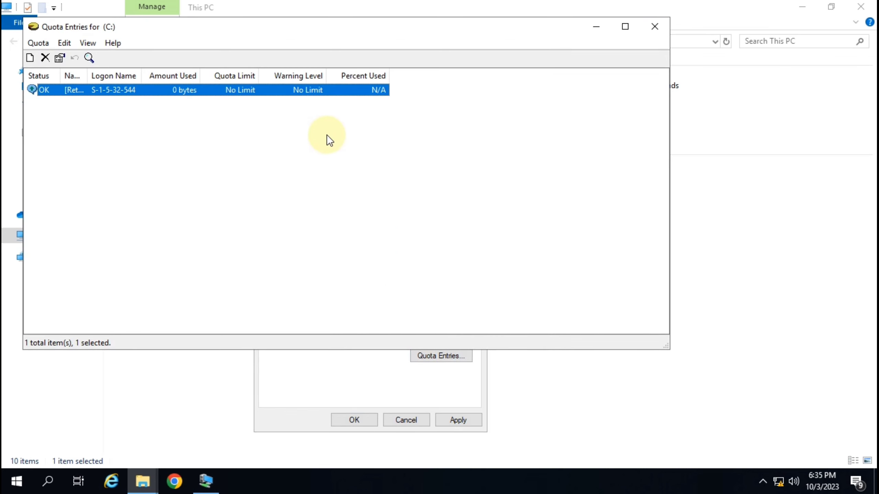
pyautogui.click(41, 43)
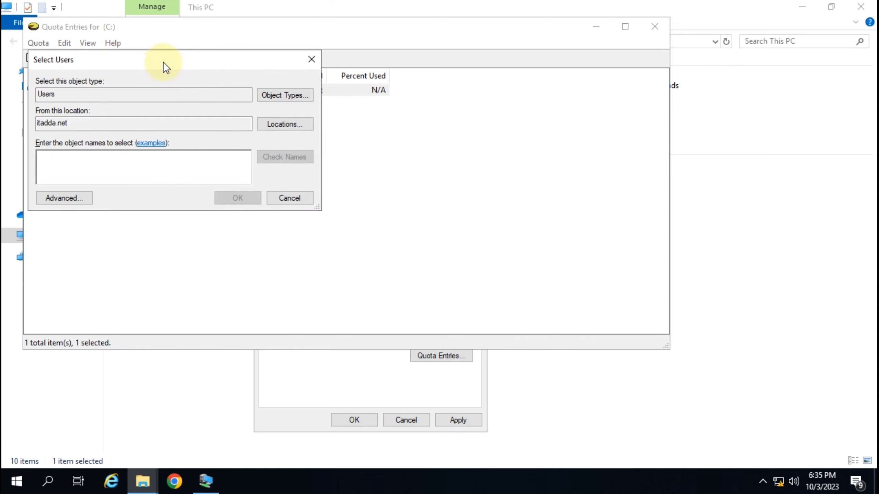
pyautogui.moveTo(163, 62); pyautogui.dragTo(199, 67)
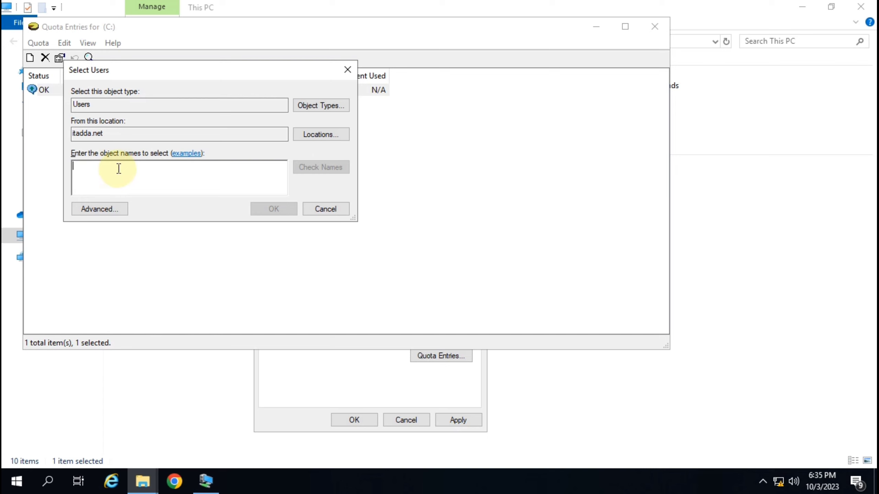
pyautogui.click(101, 209)
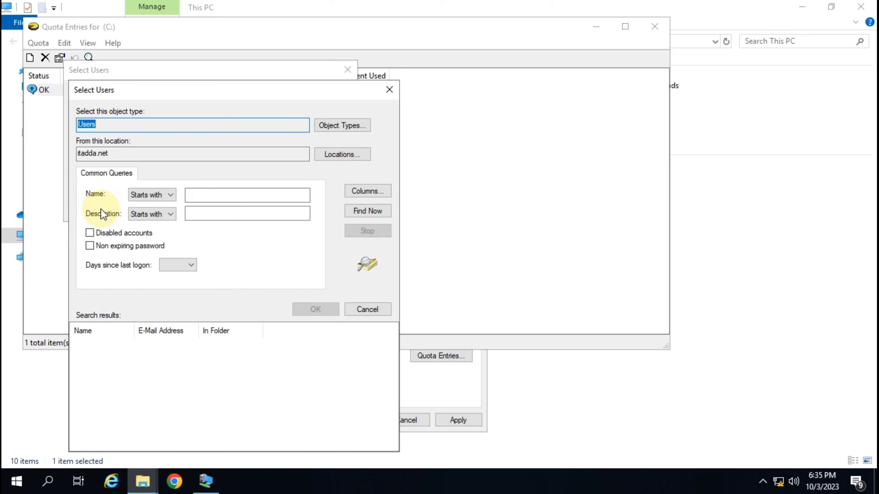
pyautogui.click(367, 211)
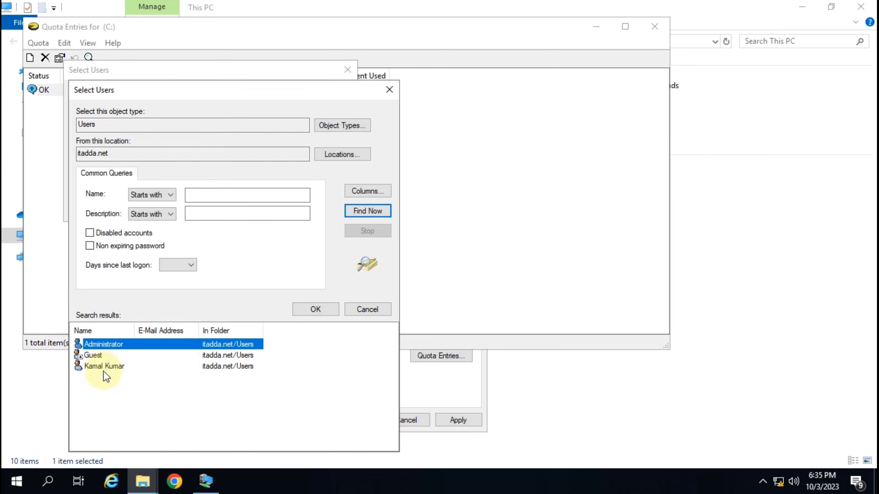
pyautogui.click(97, 367)
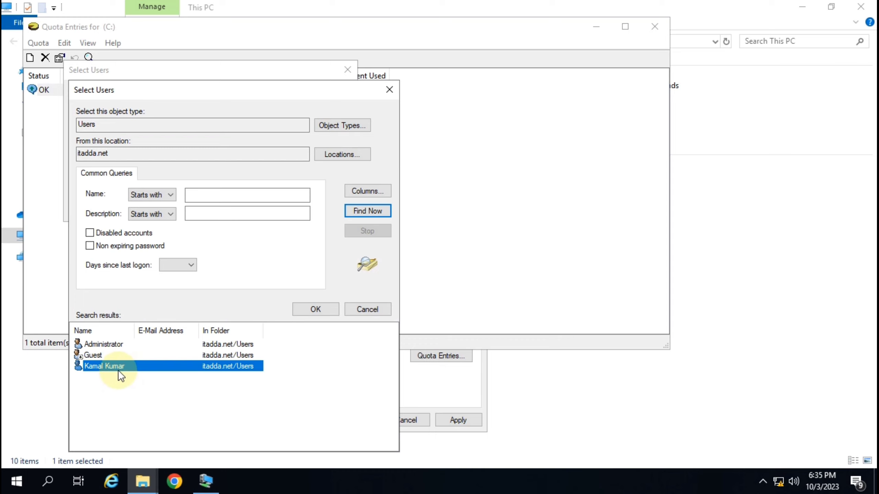
pyautogui.click(315, 309)
pyautogui.moveTo(173, 167); pyautogui.dragTo(55, 158)
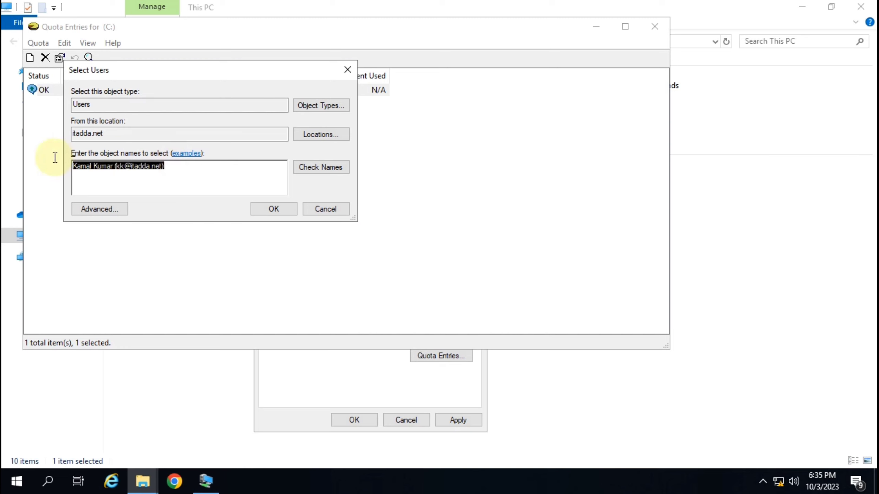
pyautogui.click(272, 209)
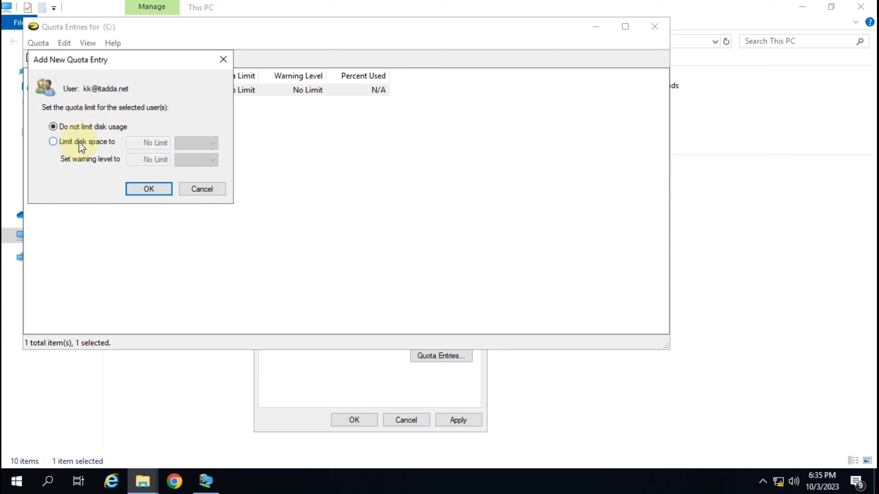
# Limit the selected user's disk space to 10 MB, checking the mapped drive in This PC on the Server-2019 virtual machine before entering the value
pyautogui.click(53, 141)
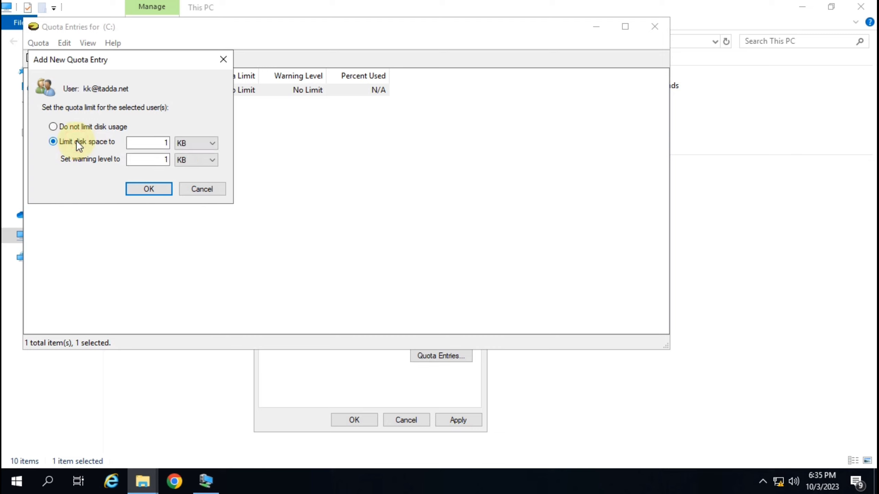
pyautogui.moveTo(156, 141); pyautogui.dragTo(226, 141)
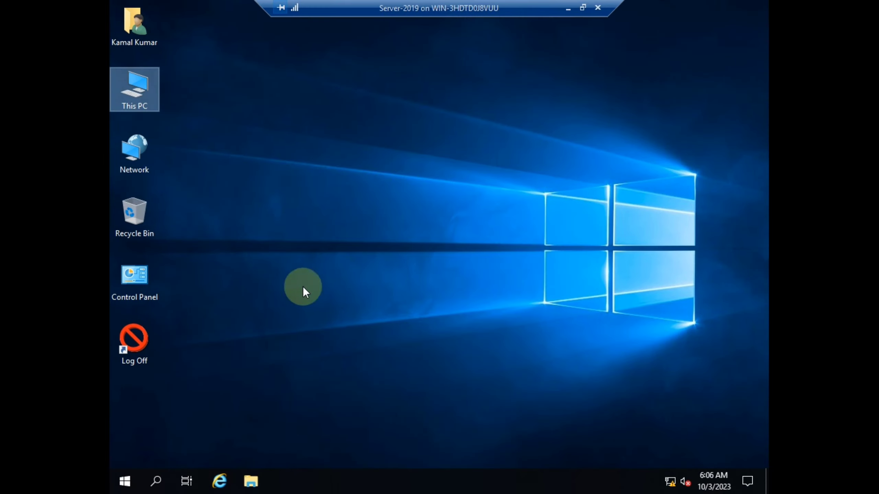
pyautogui.doubleClick(134, 84)
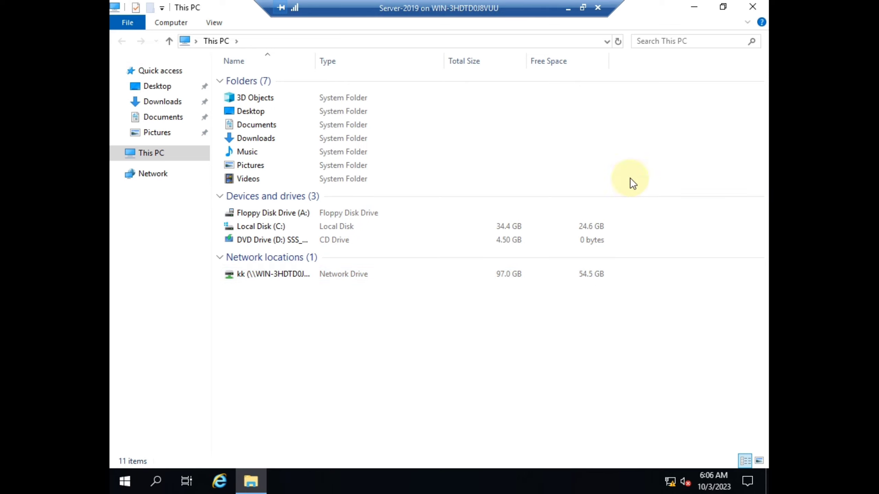
pyautogui.click(568, 10)
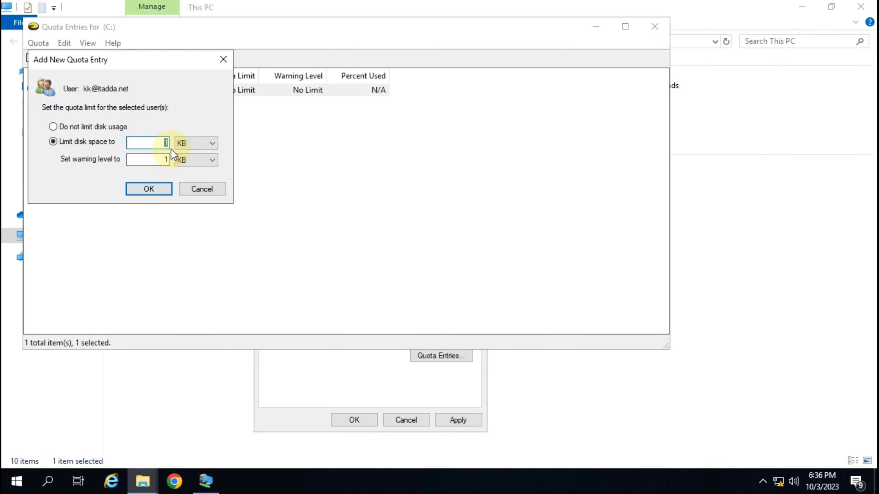
pyautogui.write('10')
pyautogui.click(212, 143)
pyautogui.click(189, 163)
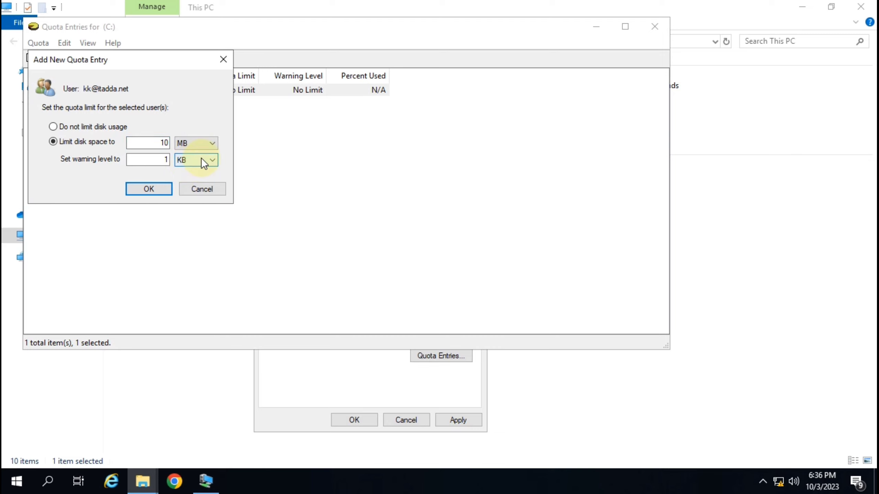
# Set the quota warning level to 8 MB and add the new quota entry
pyautogui.press('Tab')
pyautogui.write('8')
pyautogui.click(211, 161)
pyautogui.click(192, 178)
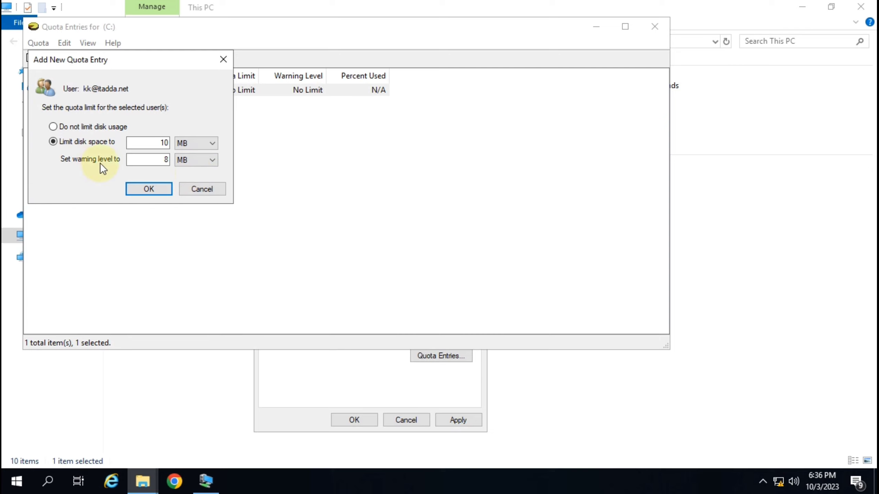
pyautogui.doubleClick(164, 159)
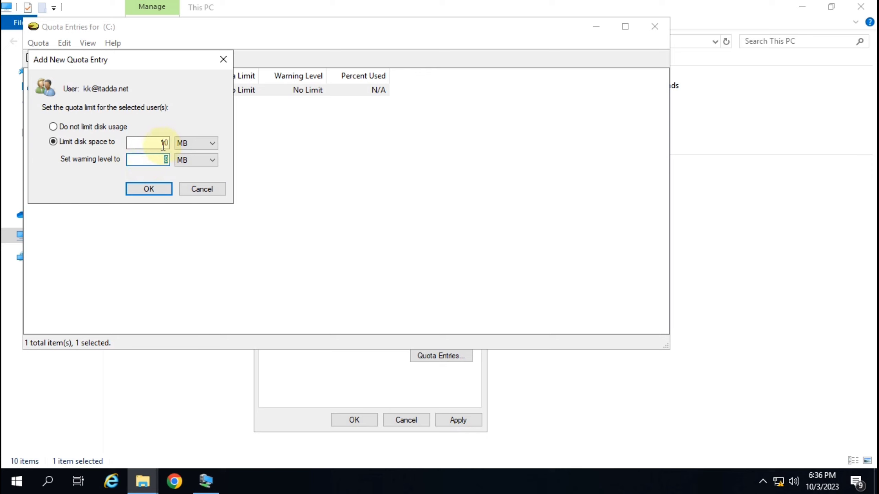
pyautogui.click(160, 193)
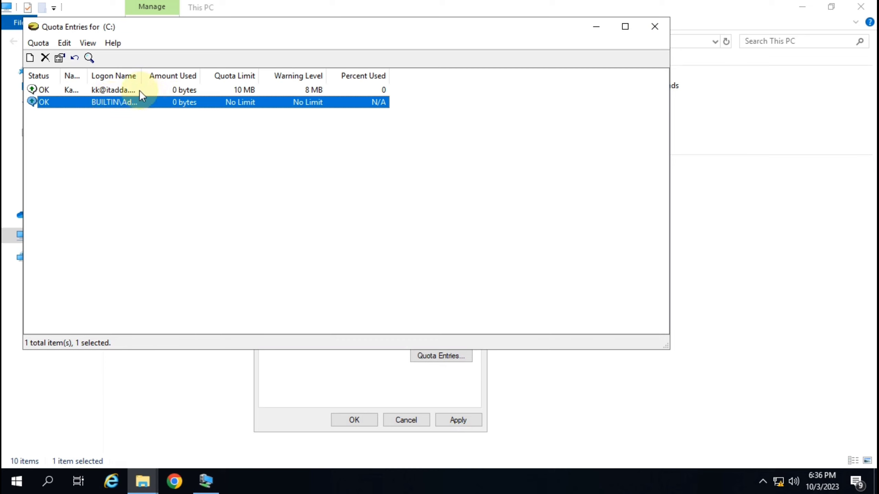
# Close the quota entries list, apply and confirm enabling the quota system on Local Disk (C:), and refresh This PC
pyautogui.click(99, 90)
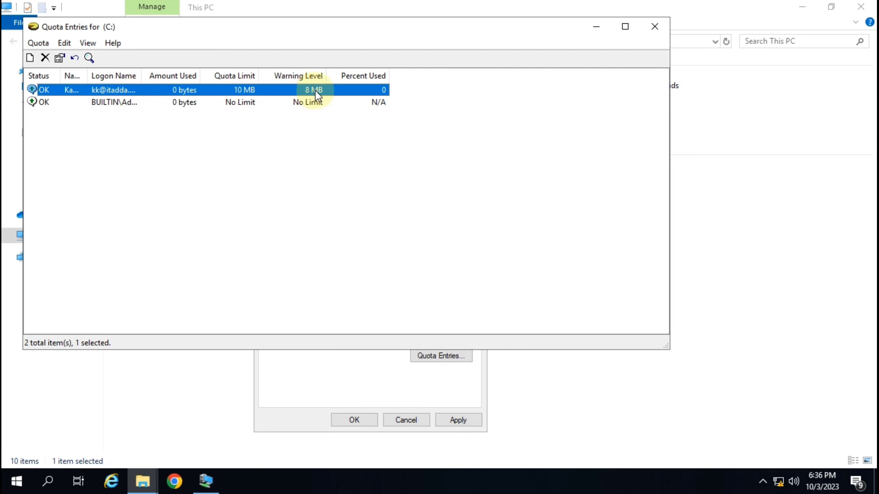
pyautogui.click(658, 27)
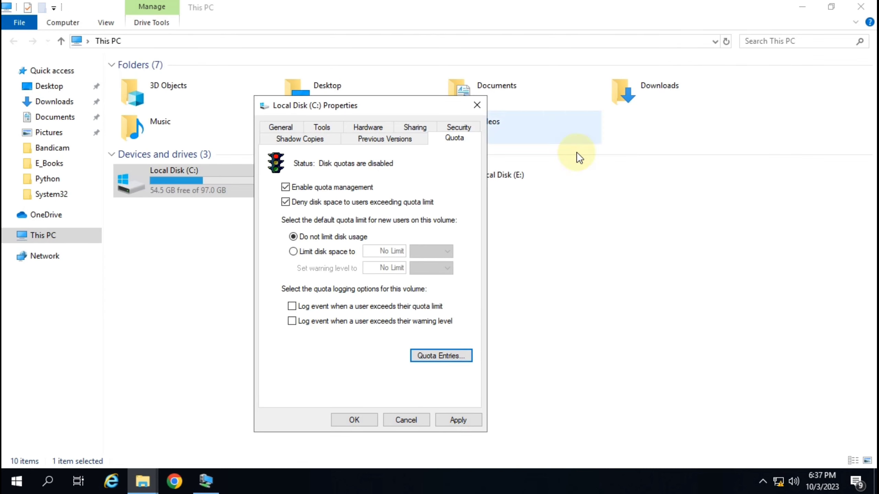
pyautogui.click(463, 419)
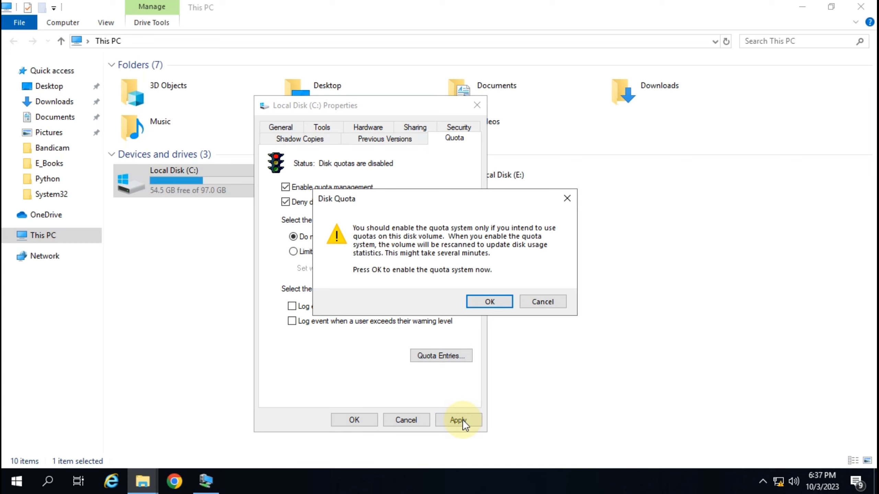
pyautogui.click(480, 304)
pyautogui.click(350, 419)
pyautogui.rightClick(310, 297)
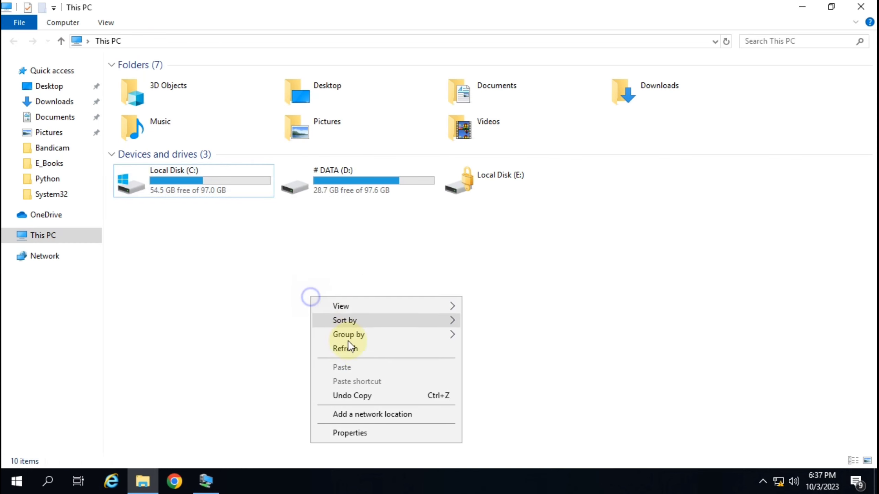
pyautogui.click(356, 350)
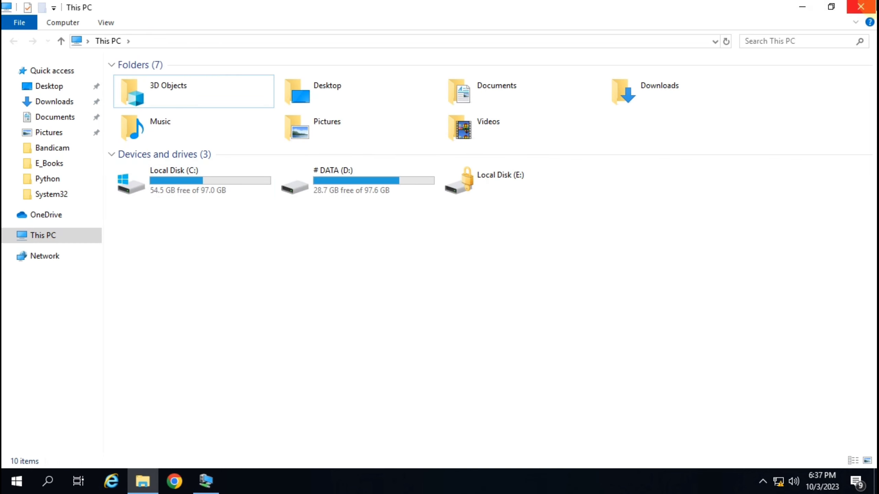
# Close This PC on the host, switch to the Server-2019 virtual machine, and refresh This PC to check the kk network drive's size
pyautogui.click(861, 7)
pyautogui.click(208, 471)
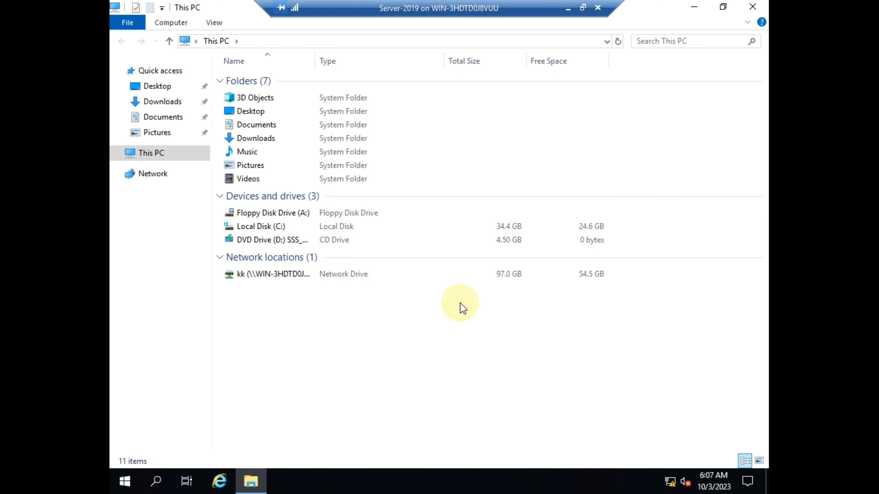
pyautogui.click(287, 279)
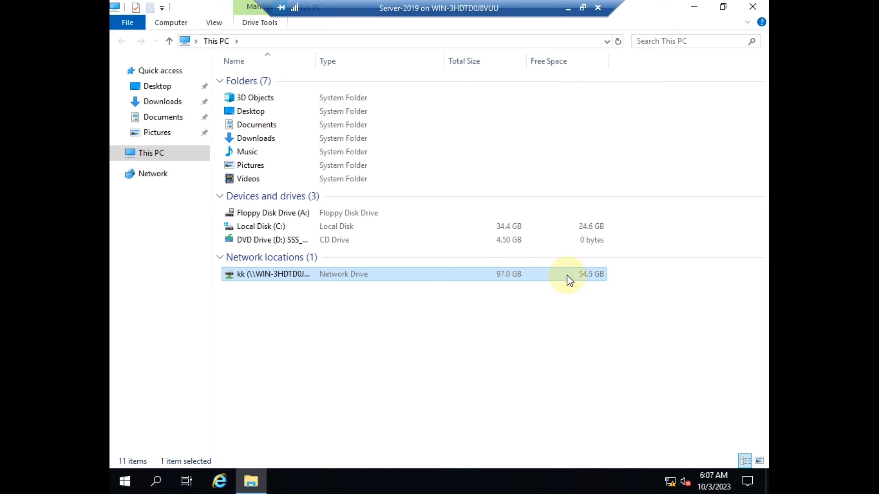
pyautogui.rightClick(210, 322)
pyautogui.click(418, 328)
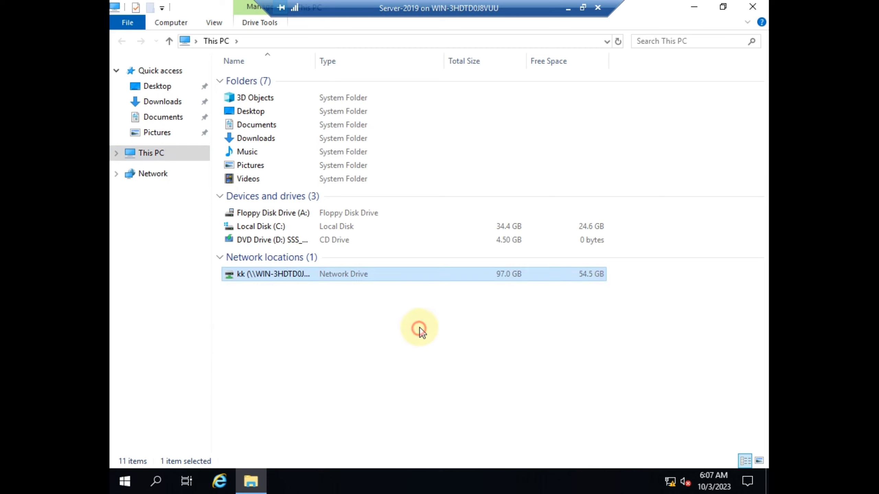
pyautogui.rightClick(418, 326)
pyautogui.click(452, 231)
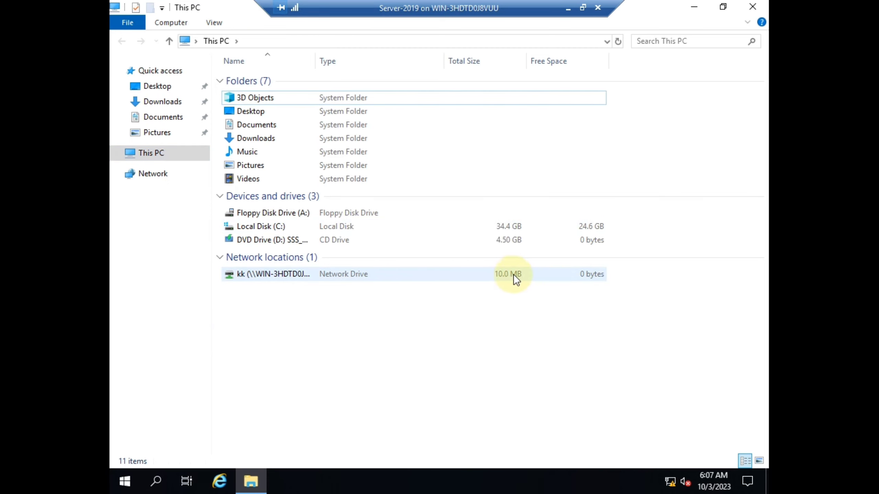
pyautogui.click(519, 284)
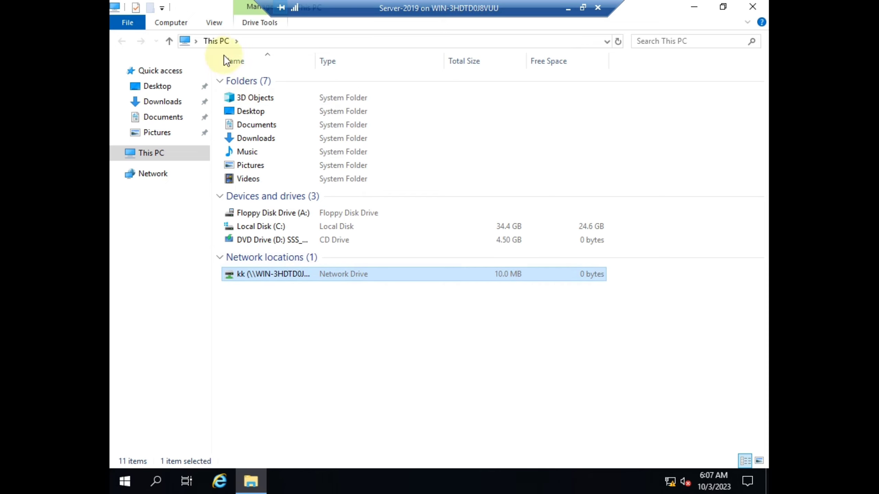
# Try the Large icons layout for This PC, then restore the Details layout
pyautogui.click(215, 25)
pyautogui.click(306, 45)
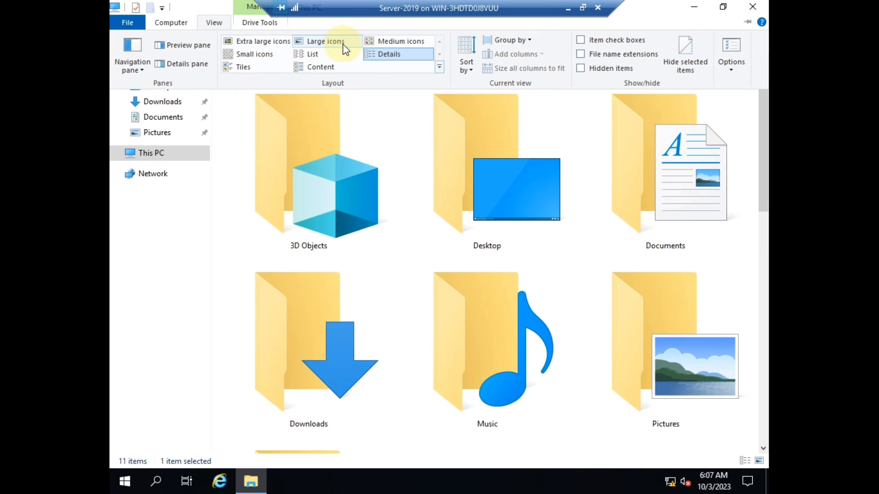
pyautogui.click(339, 41)
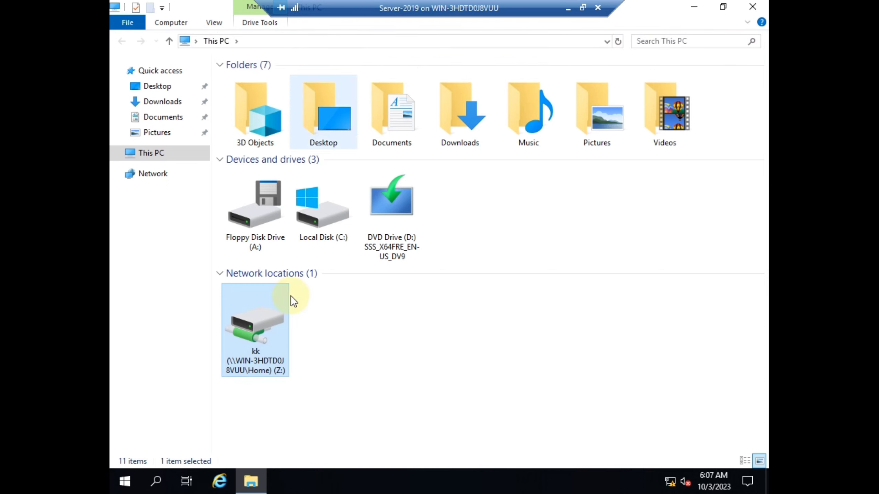
pyautogui.click(209, 22)
pyautogui.click(389, 56)
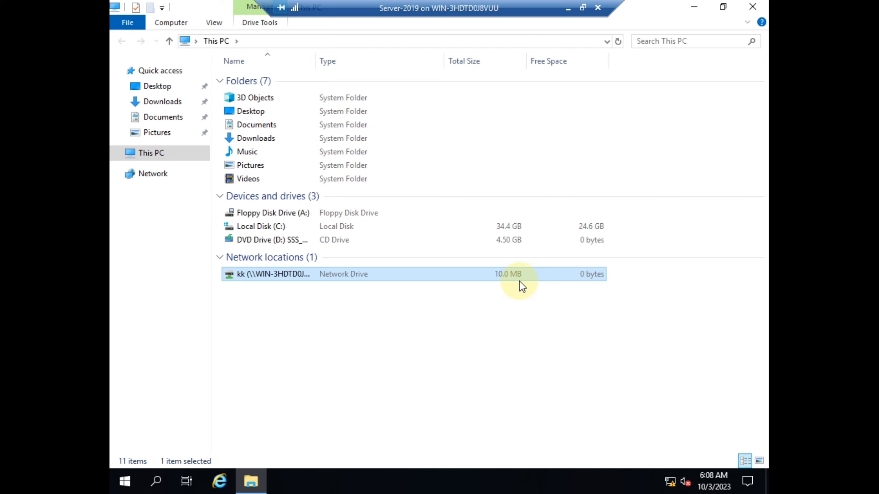
# Close This PC on the virtual machine, return to the host server, and refresh its desktop
pyautogui.click(752, 7)
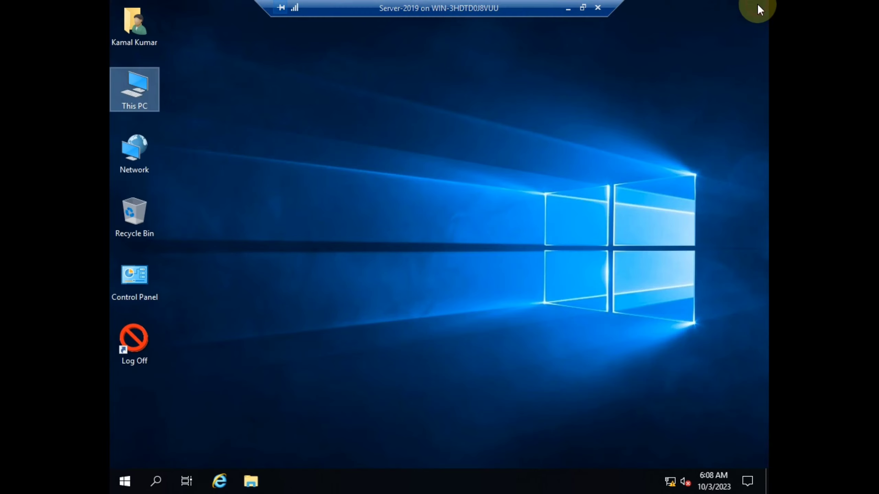
pyautogui.click(567, 10)
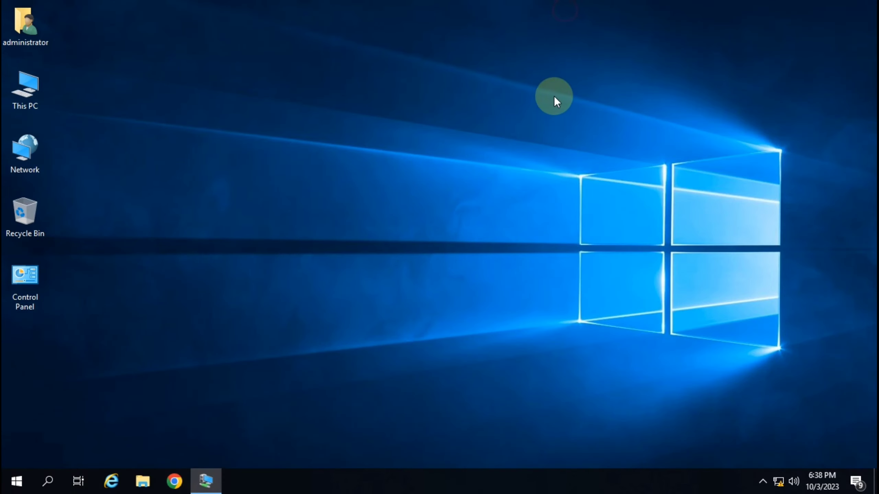
pyautogui.rightClick(369, 134)
pyautogui.click(412, 175)
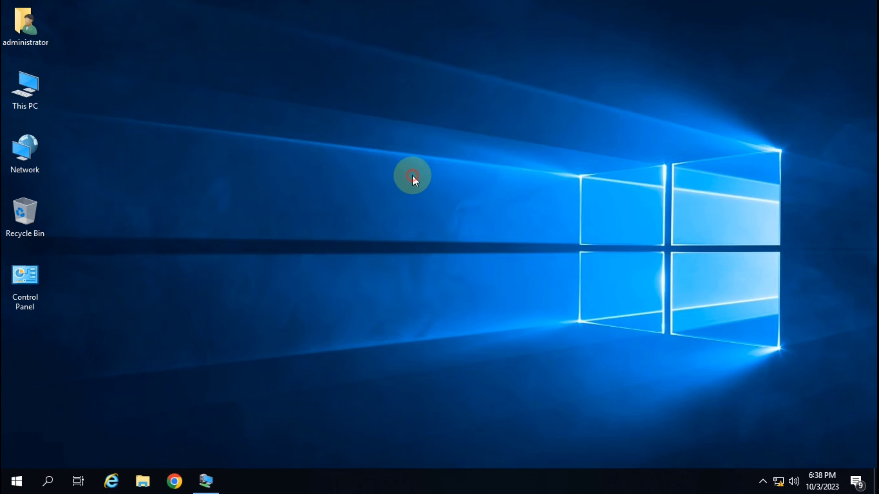
pyautogui.rightClick(330, 83)
pyautogui.click(371, 123)
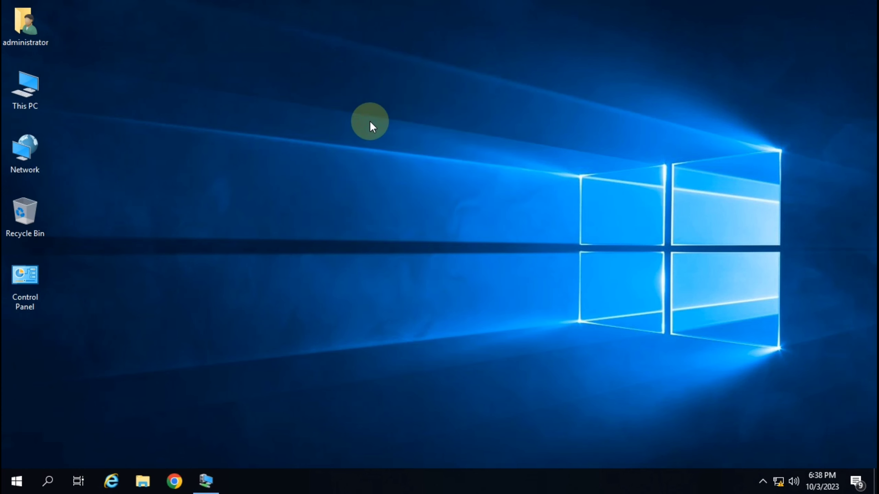